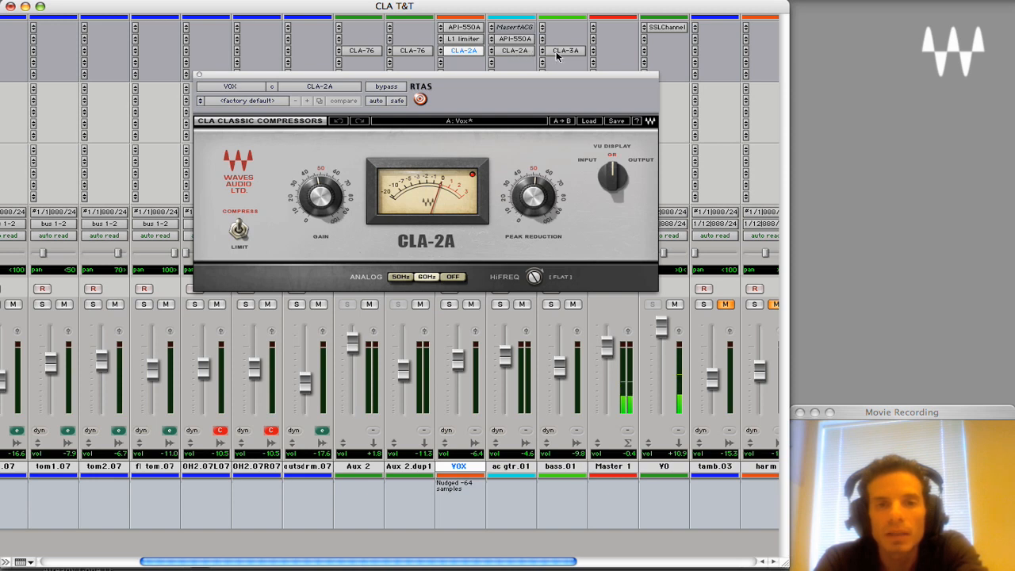
Step: Open the CLA-76 compressor on Aux 2 and mute the Aux 2.dup1, VOX, ac gtr.01 and bass.01 tracks
left_click(358, 51)
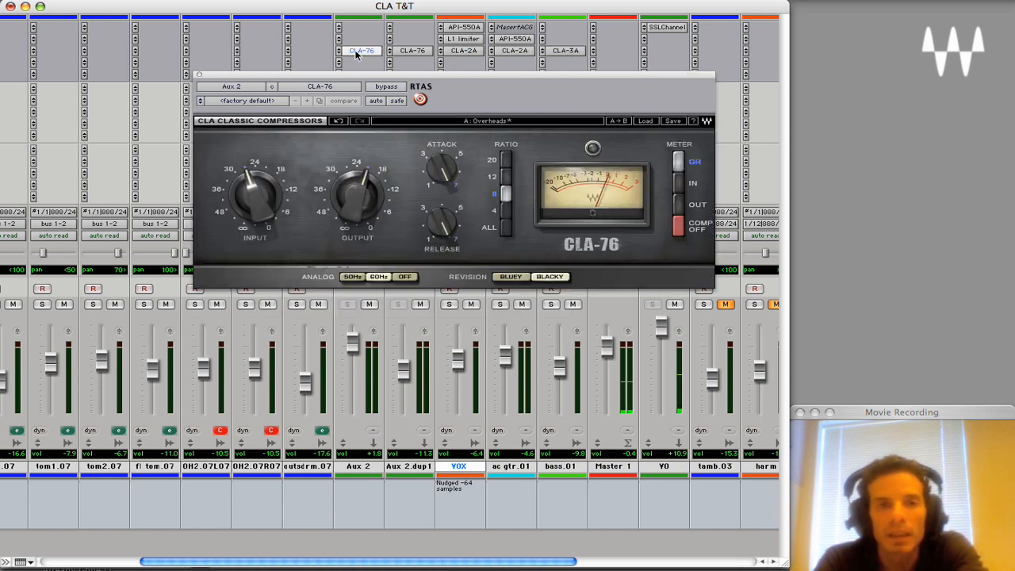
mouse_move(345, 77)
left_mouse_down()
mouse_move(339, 57)
mouse_move(340, 68)
left_mouse_up()
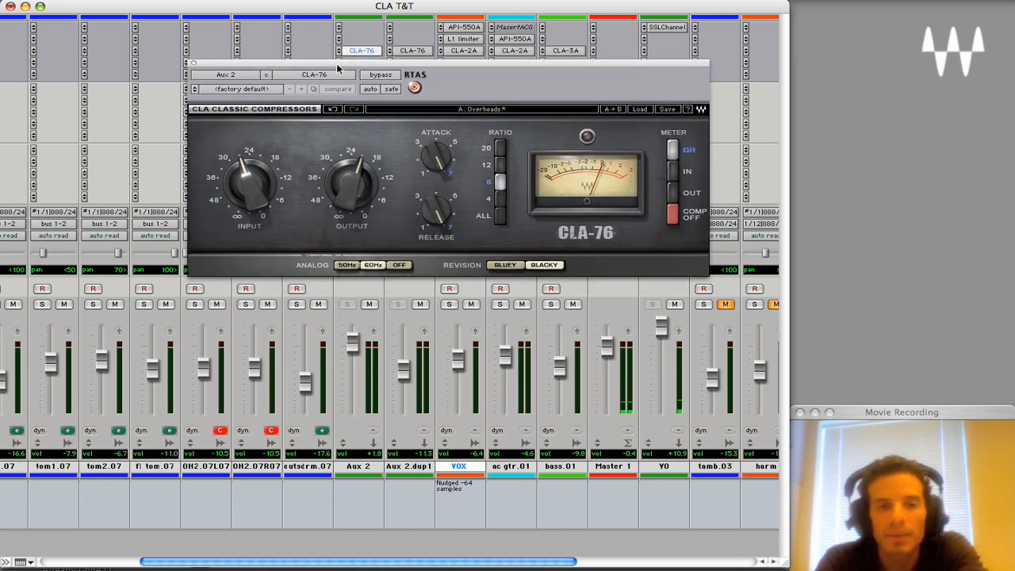
left_click(420, 305)
left_click(473, 306)
left_click(522, 305)
left_click(572, 306)
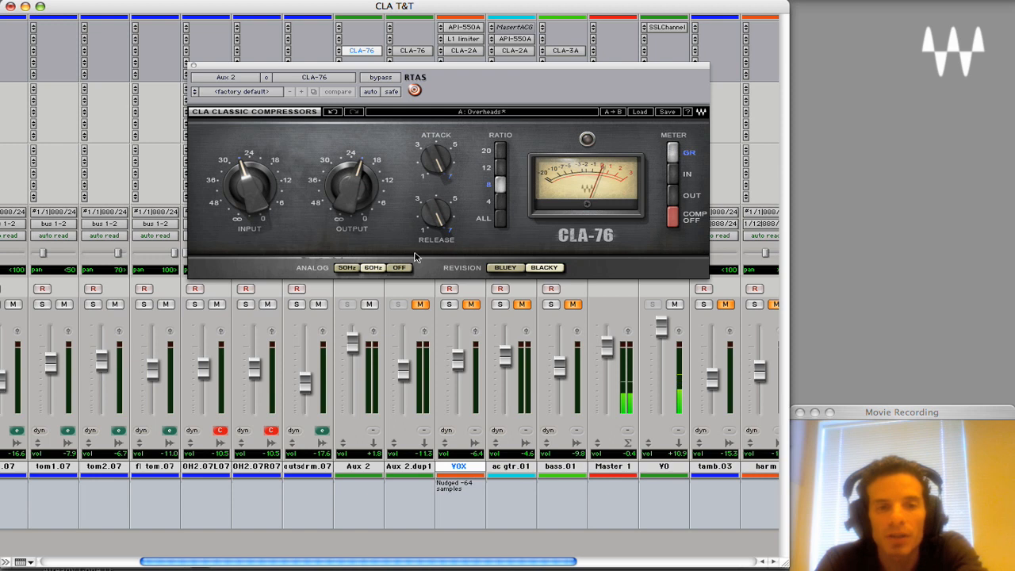
Step: Compare the Aux 2 drum bus with its CLA-76 bypassed and active, finishing with the compressor active
left_click(384, 78)
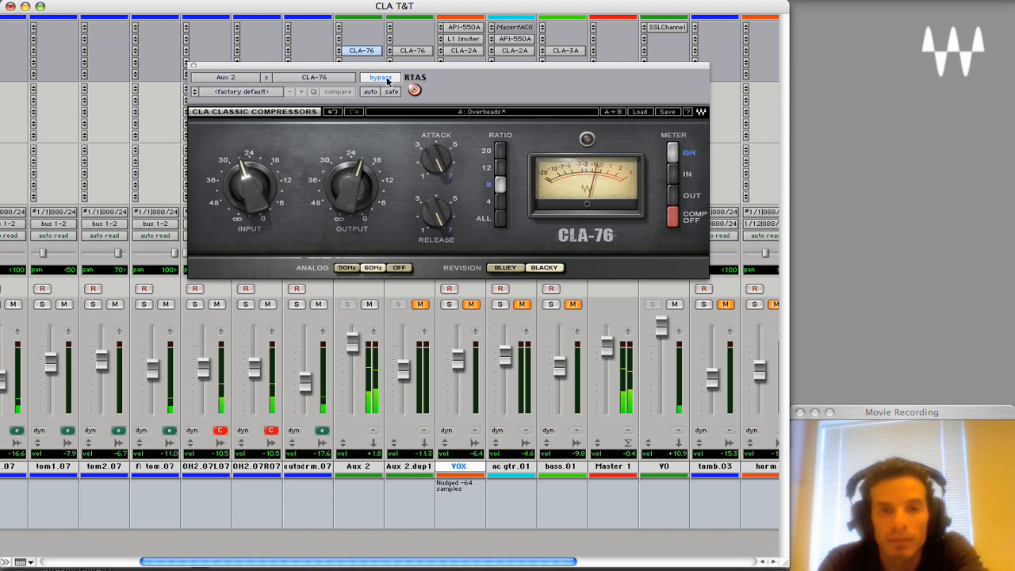
left_click(381, 78)
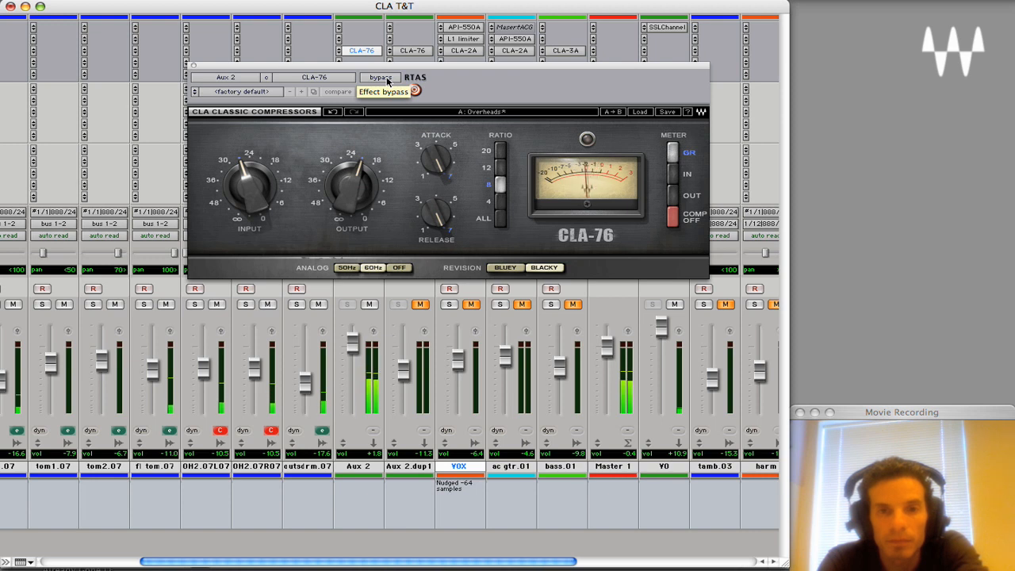
left_click(386, 80)
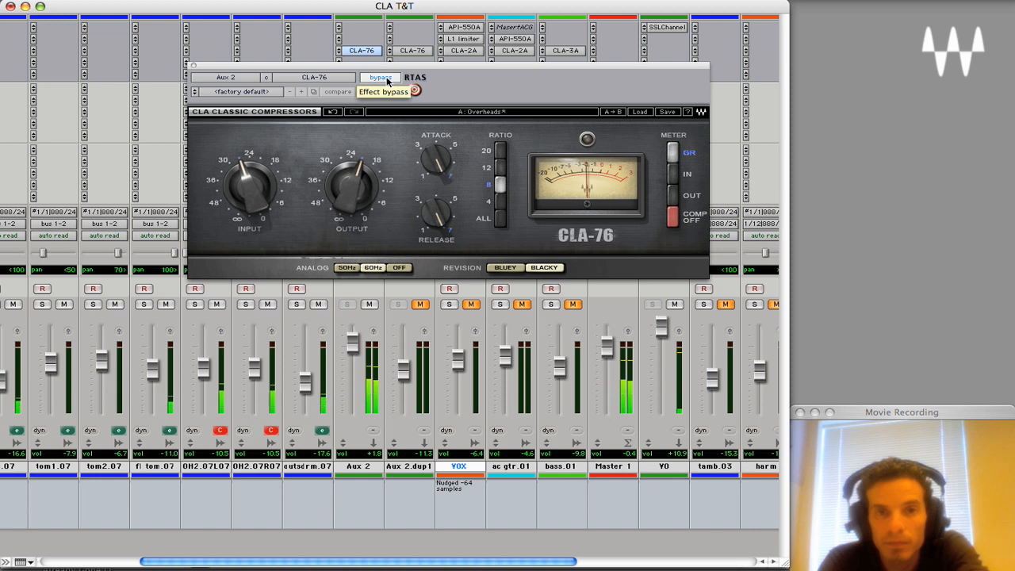
left_click(387, 79)
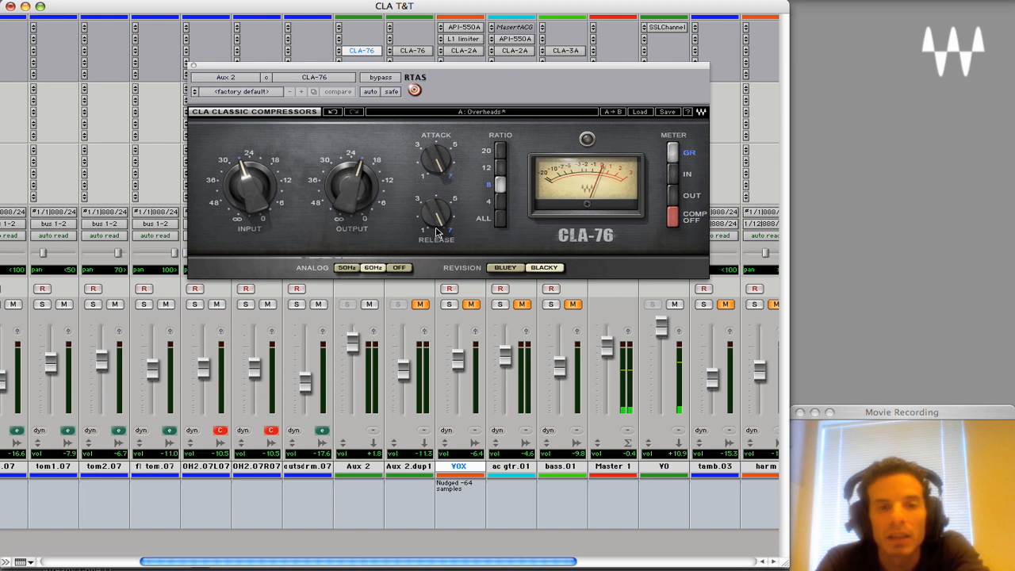
Step: Compare the Bluey and Blacky revisions of the Aux 2 CLA-76 and leave it on Bluey
left_click(506, 268)
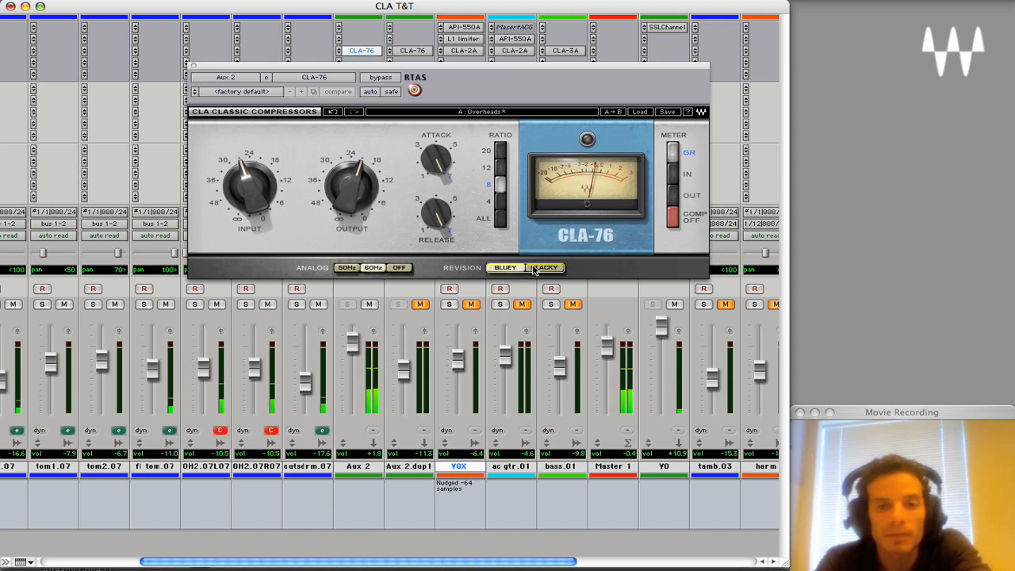
left_click(534, 268)
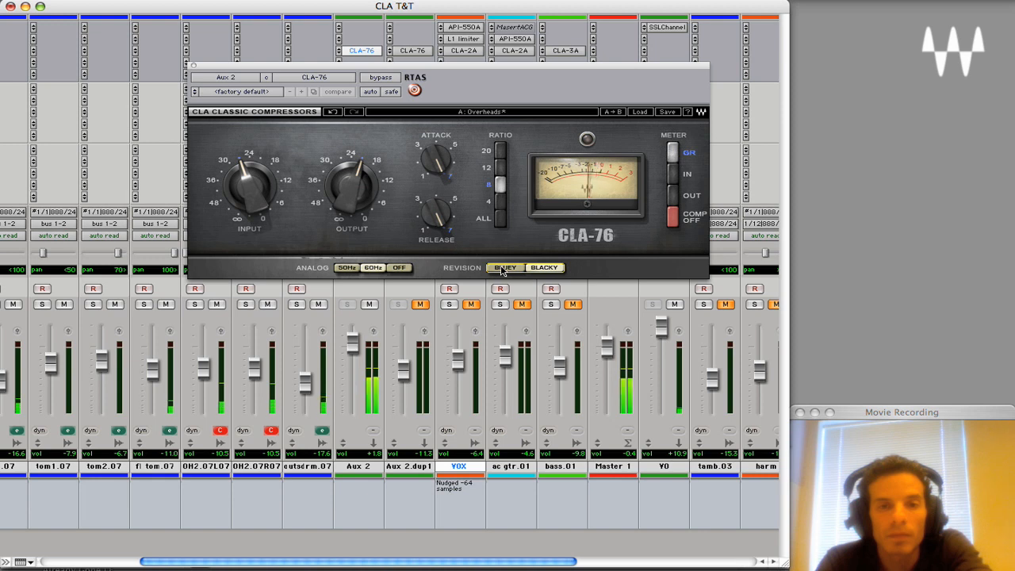
left_click(505, 269)
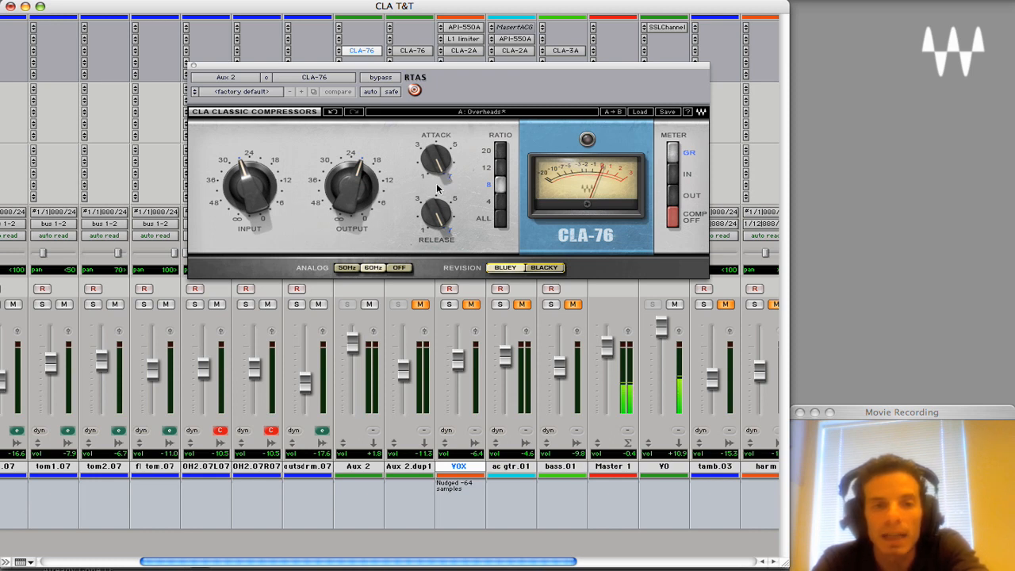
mouse_move(442, 173)
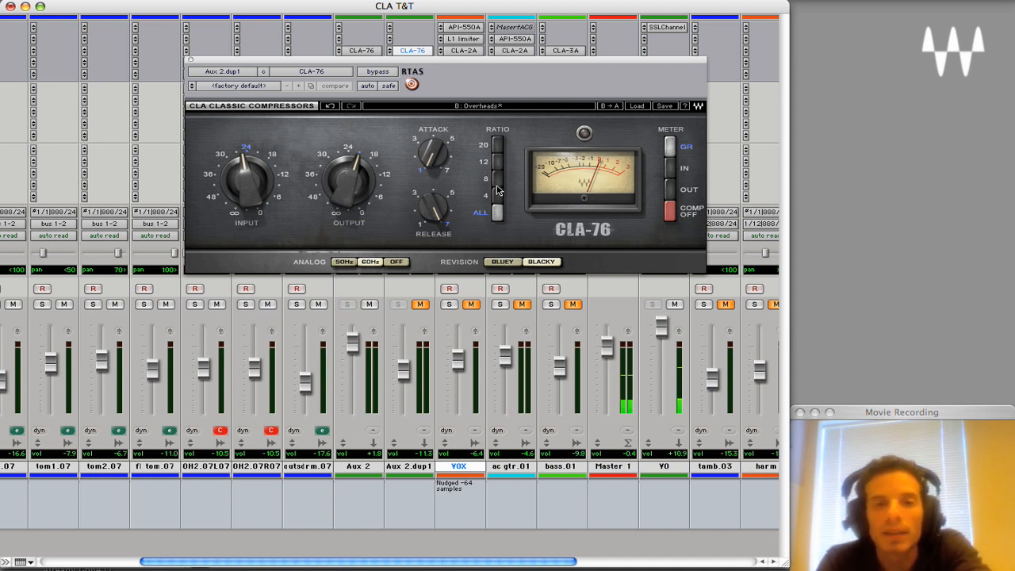
Step: Mute Aux 2, unmute Aux 2.dup1 and raise the Aux 2.dup1 fader to -2.2 dB
left_click(368, 306)
left_click(420, 307)
left_click_drag(403, 369, 403, 354)
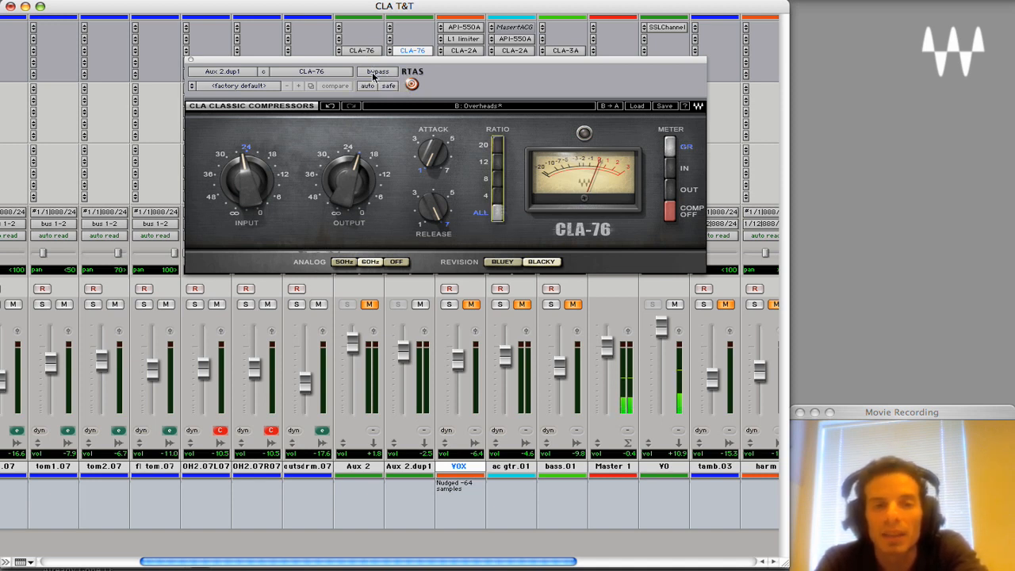
left_click_drag(403, 350, 404, 345)
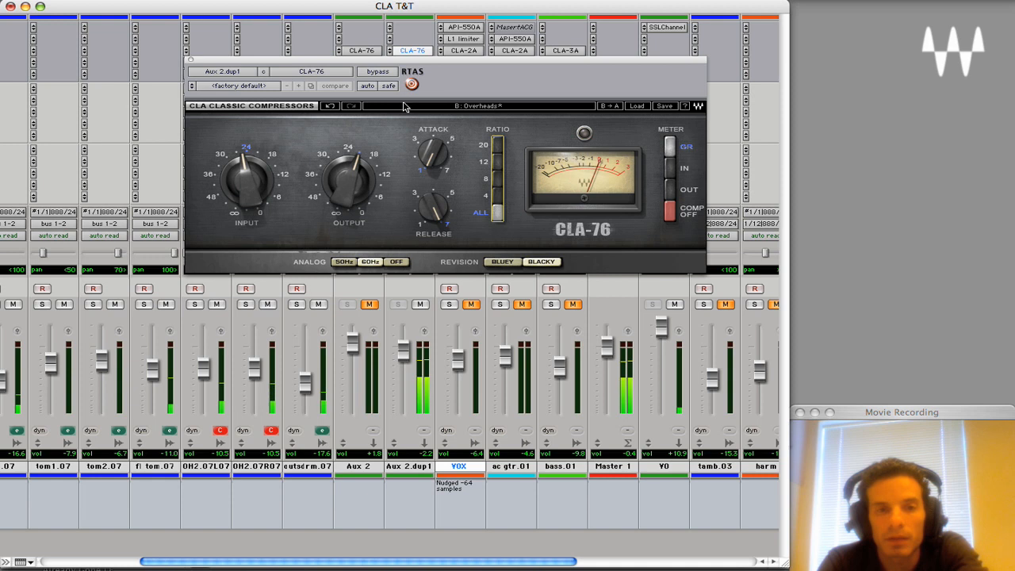
Step: Check the effect of the CLA-76 on Aux 2.dup1 using its bypass, and point out its input knob
left_click(376, 71)
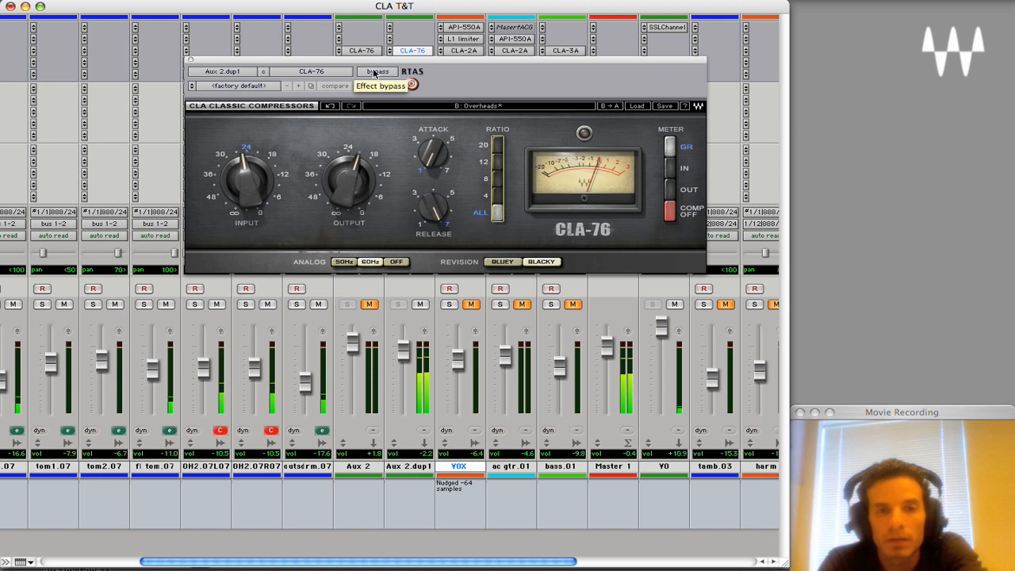
mouse_move(265, 185)
left_click_drag(263, 181, 263, 182)
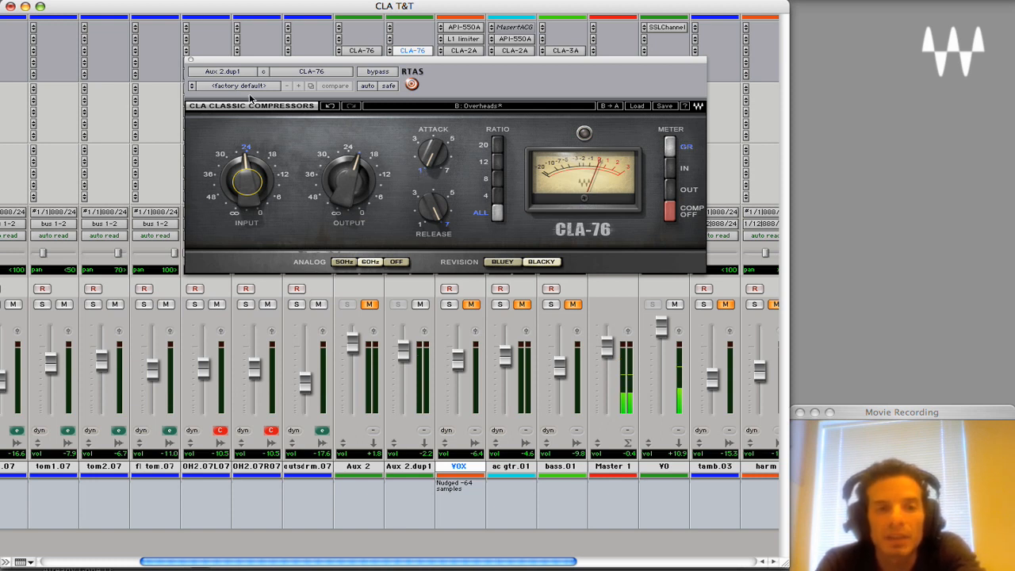
Step: Close the CLA-76 window, unmute Aux 2 and blend Aux 2.dup1 under it at -12.0 dB, comparing with the duplicate muted
left_click(191, 60)
left_click_drag(403, 351, 404, 406)
left_click(370, 304)
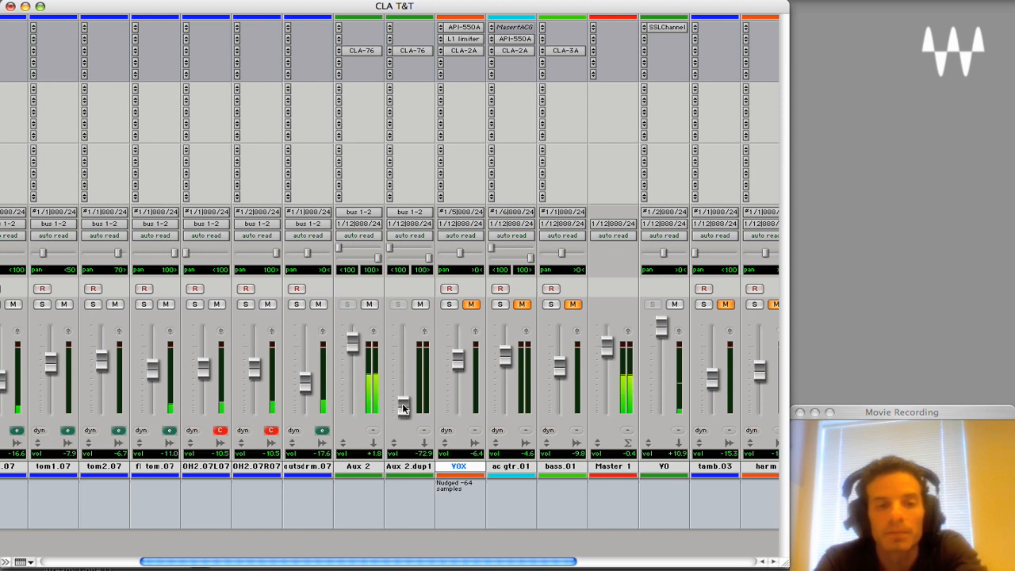
left_click_drag(403, 408, 405, 375)
left_click(420, 305)
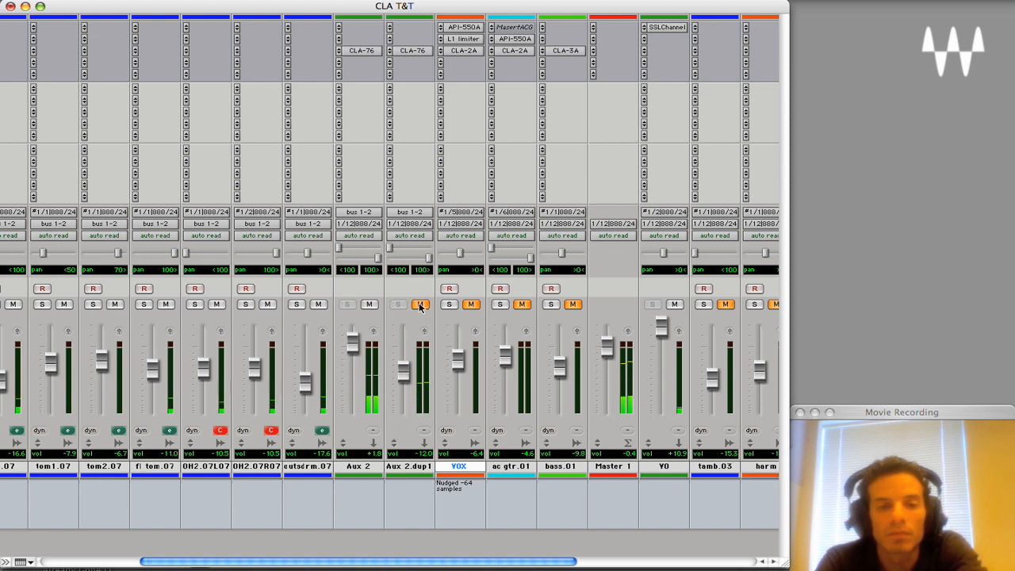
left_click(421, 305)
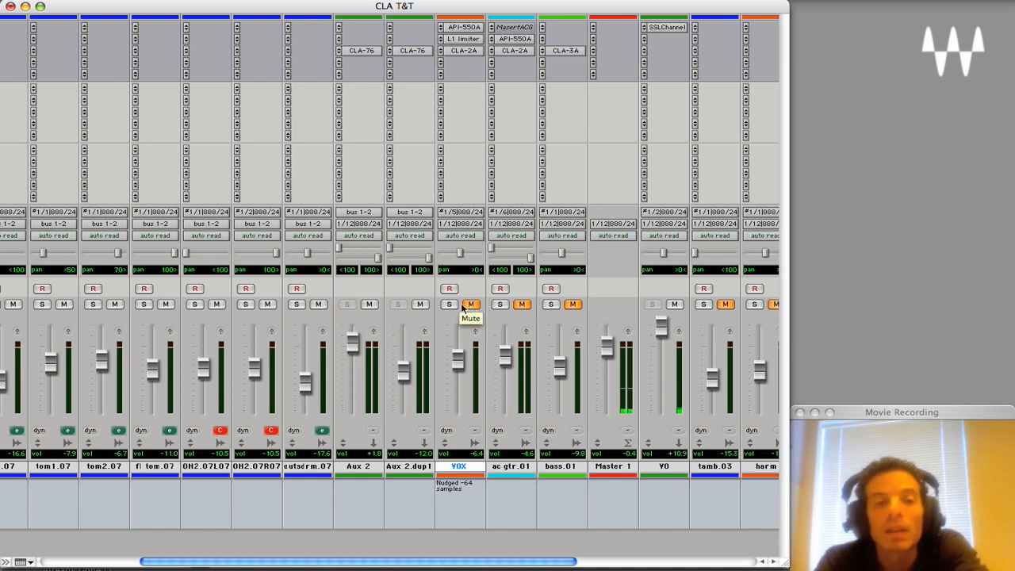
Step: Mute both drum buses, Aux 2.dup1 and Aux 2, and unmute the VOX track
left_click(421, 304)
left_click(369, 304)
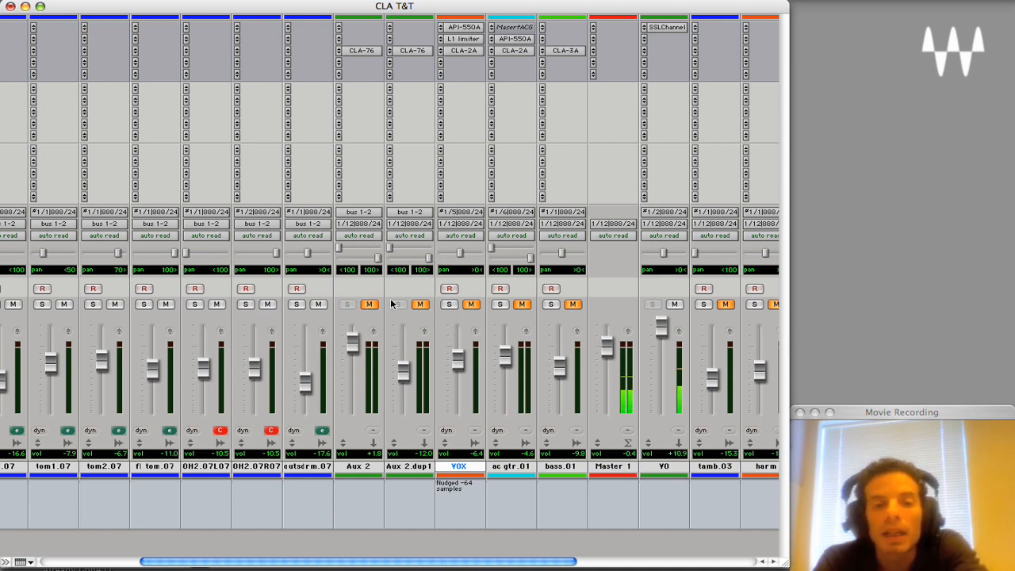
left_click(469, 303)
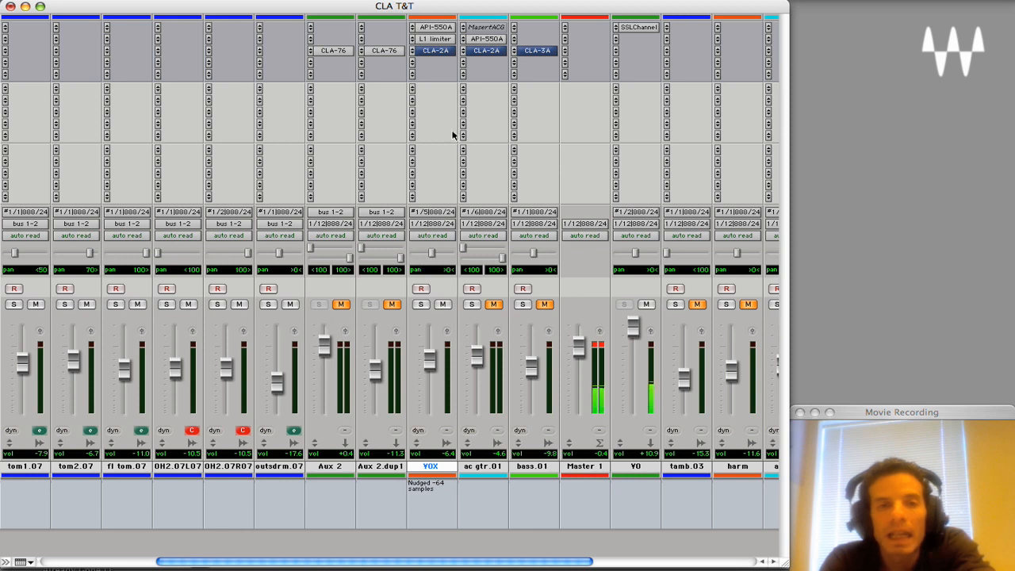
Step: Open the CLA-2A on the VOX track and compare the vocal with it bypassed and active, leaving it active
left_click(435, 51)
left_click_drag(434, 51, 417, 31)
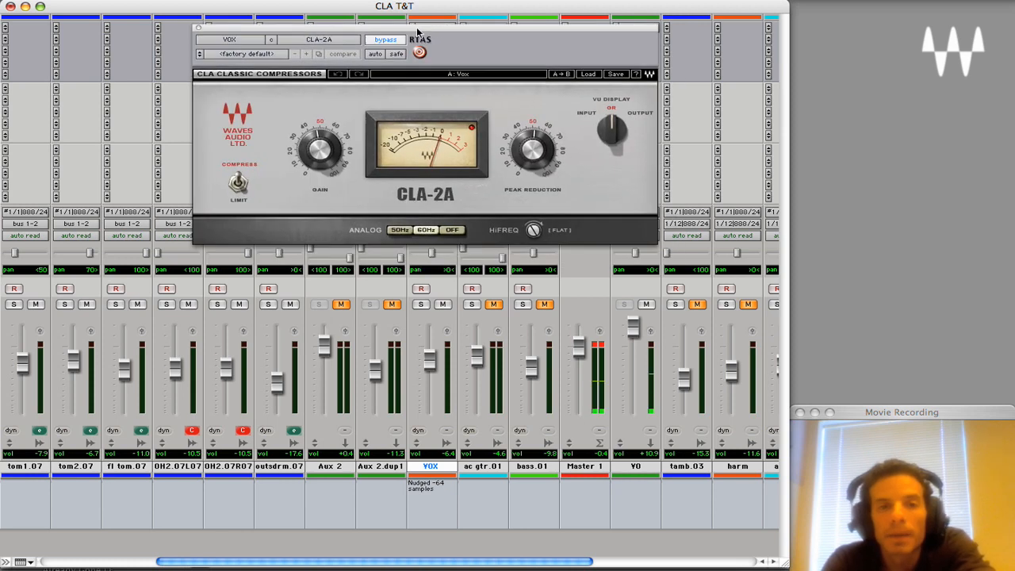
left_click(399, 38)
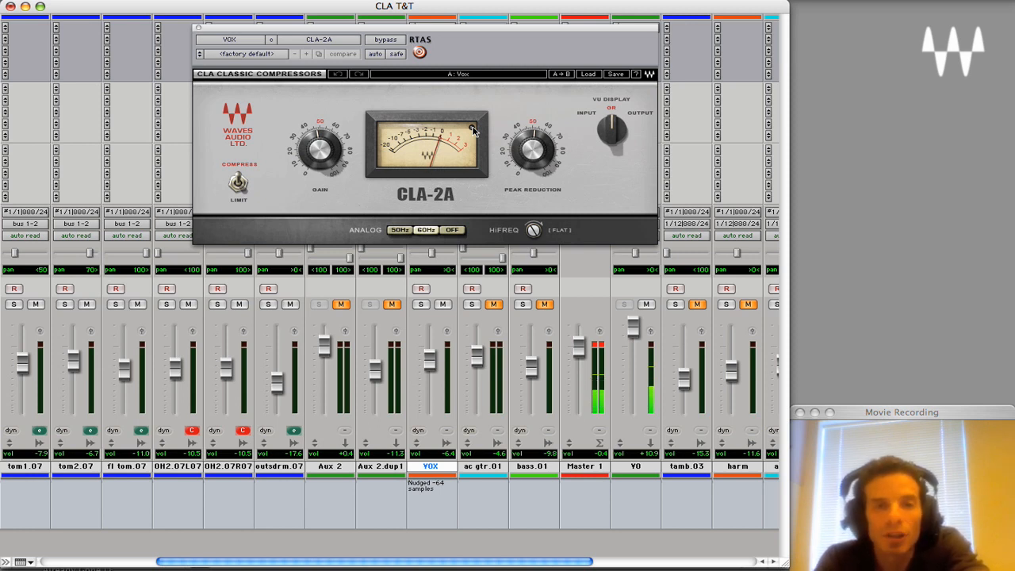
left_click(398, 42)
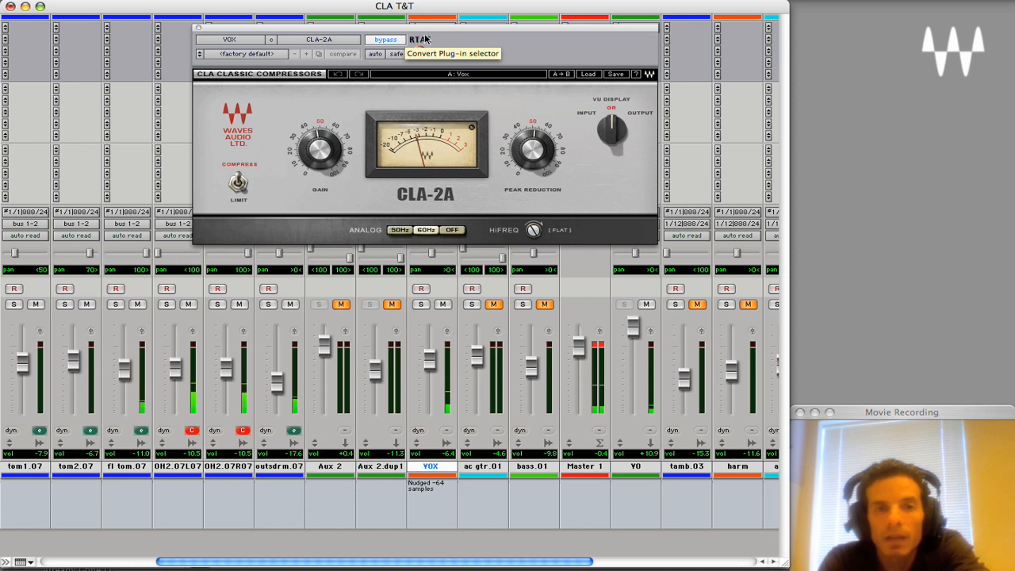
left_click(383, 41)
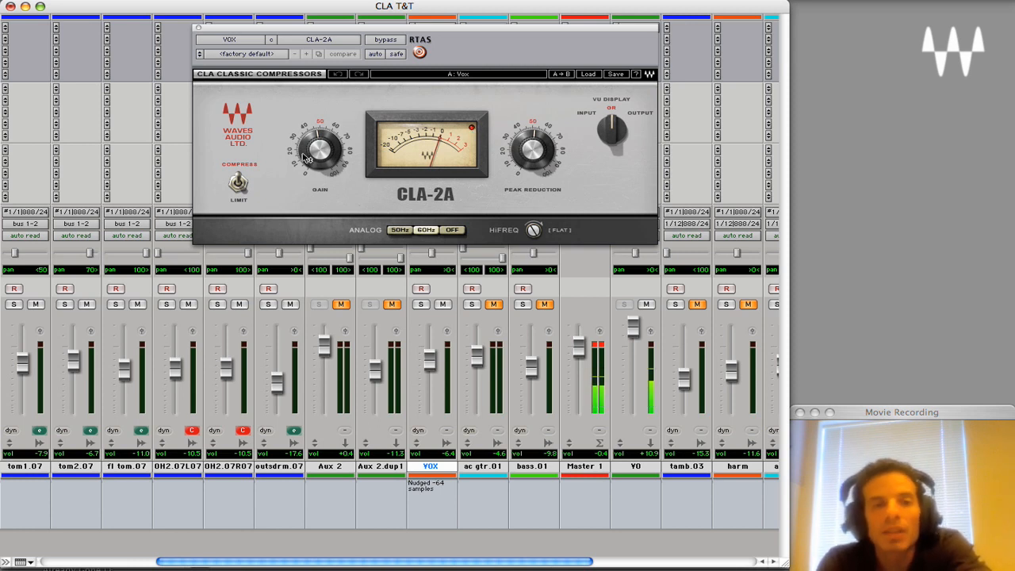
Step: Inspect the gain knob and try the HiFreq control on the VOX track's CLA-2A
mouse_move(334, 163)
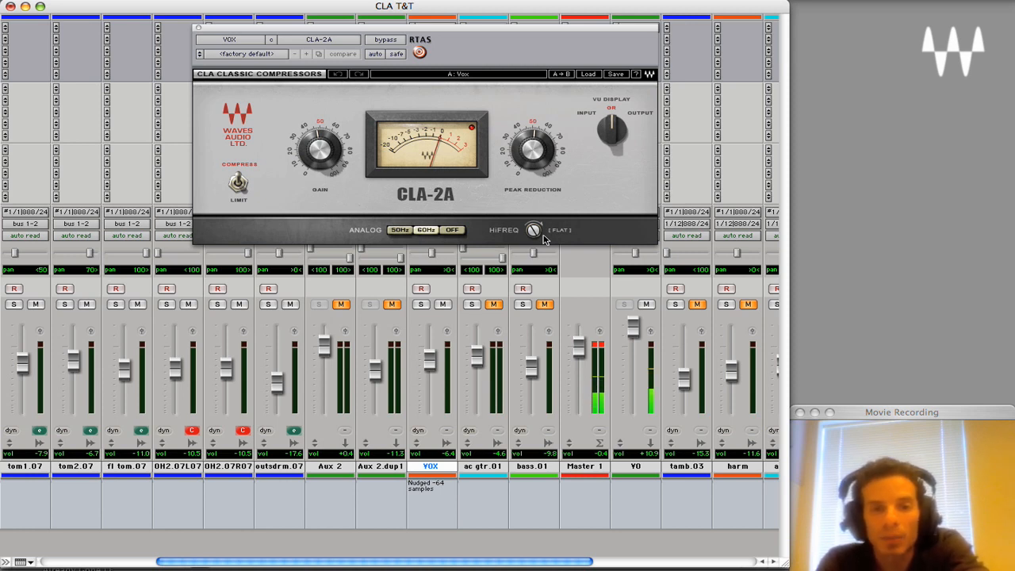
mouse_move(535, 231)
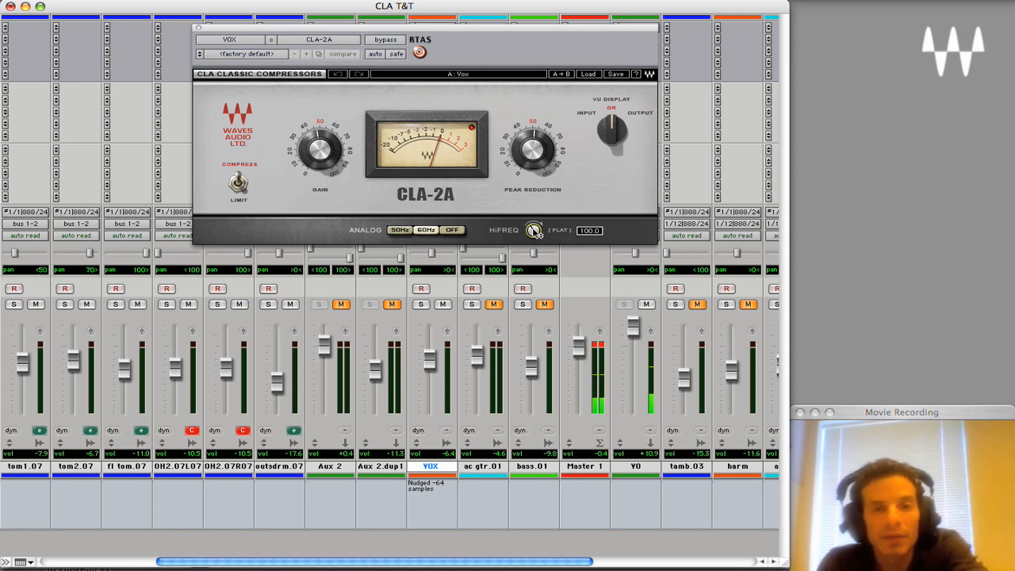
left_click_drag(533, 230, 549, 30)
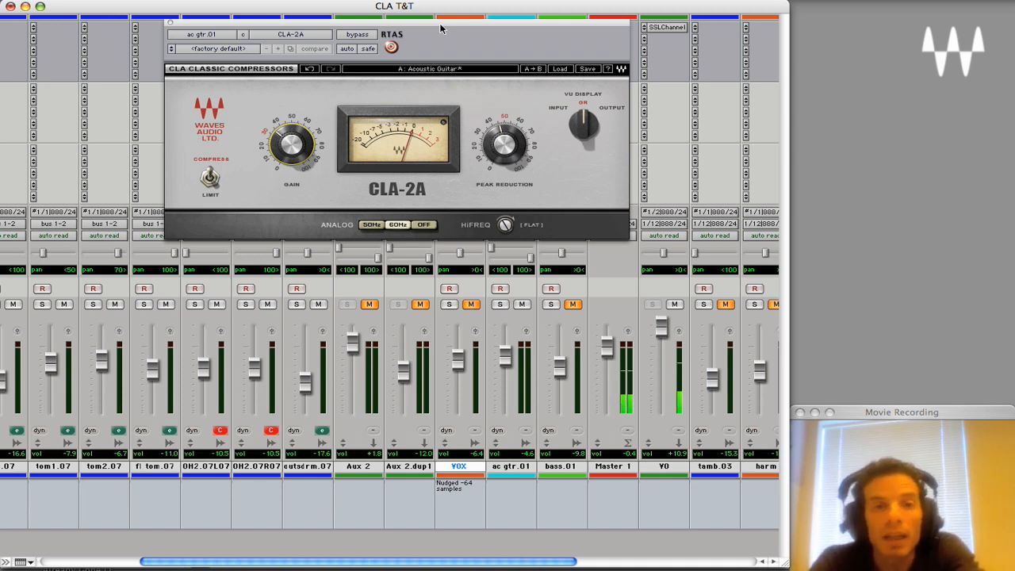
Step: Compare the acoustic guitar with the CLA-2A on ac gtr.01 bypassed and active, finishing with it active, and close the plug-in window
left_click(350, 36)
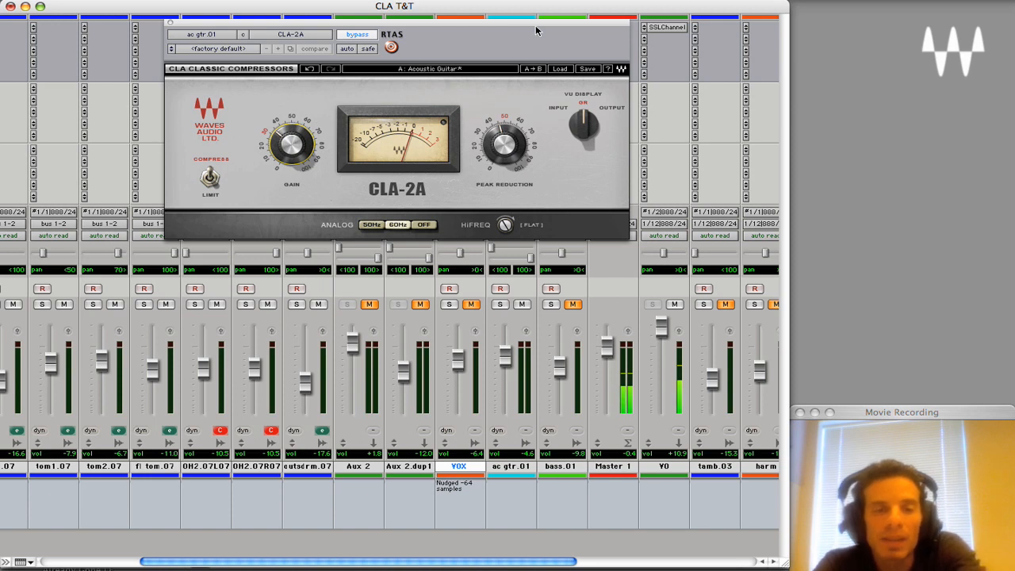
left_click_drag(533, 28, 589, 8)
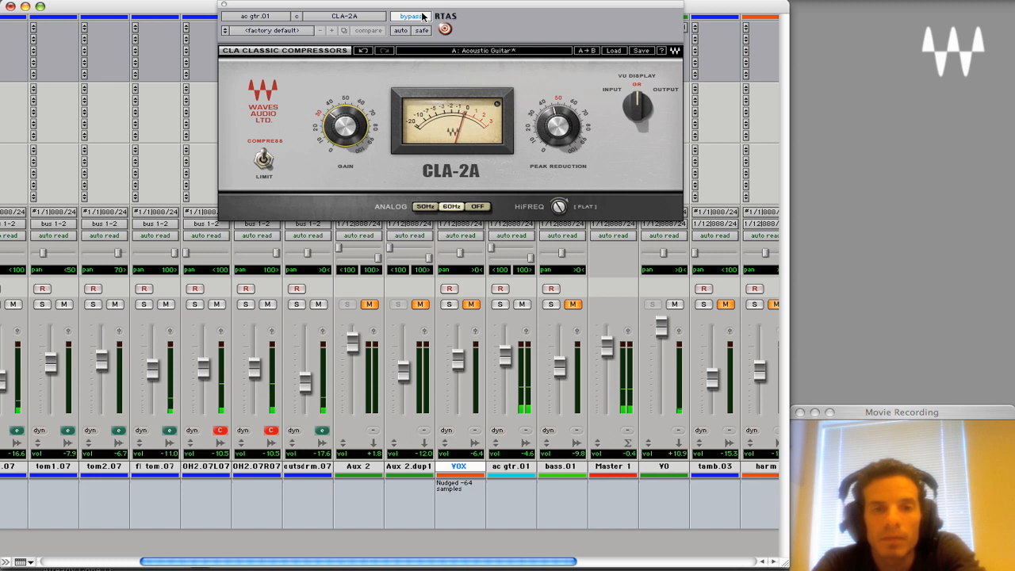
left_click(423, 16)
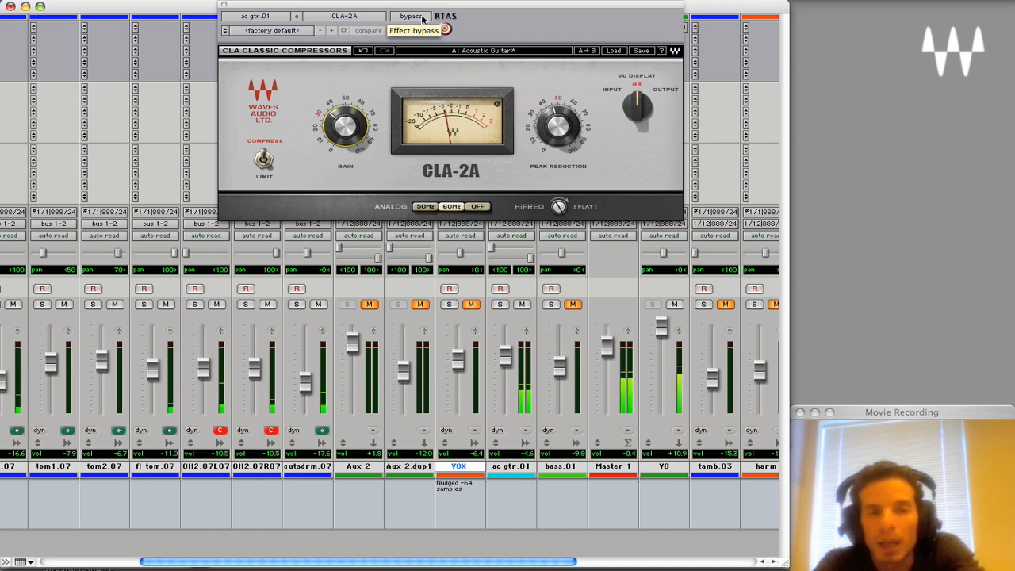
left_click(423, 17)
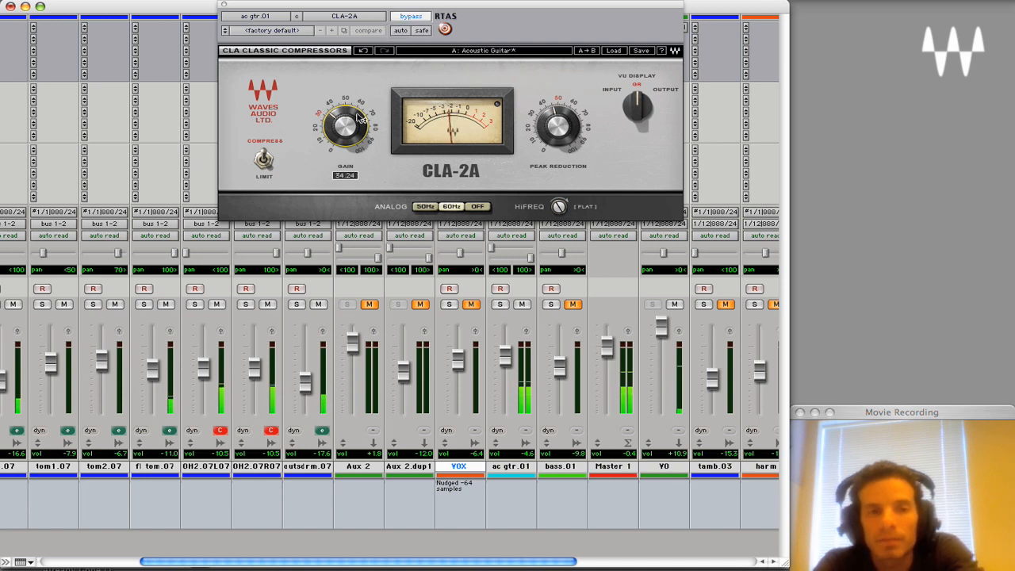
left_click(421, 18)
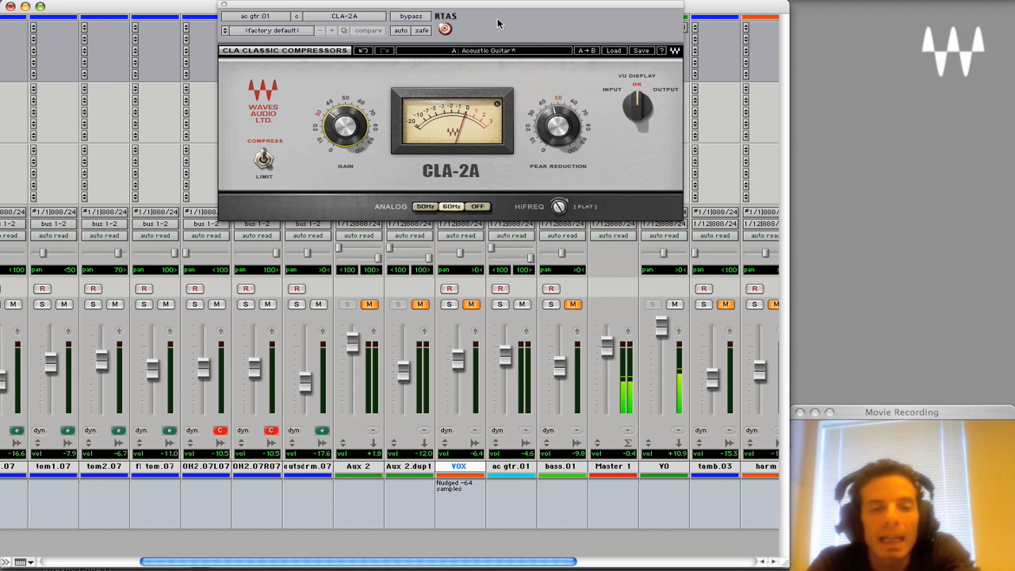
left_click(224, 5)
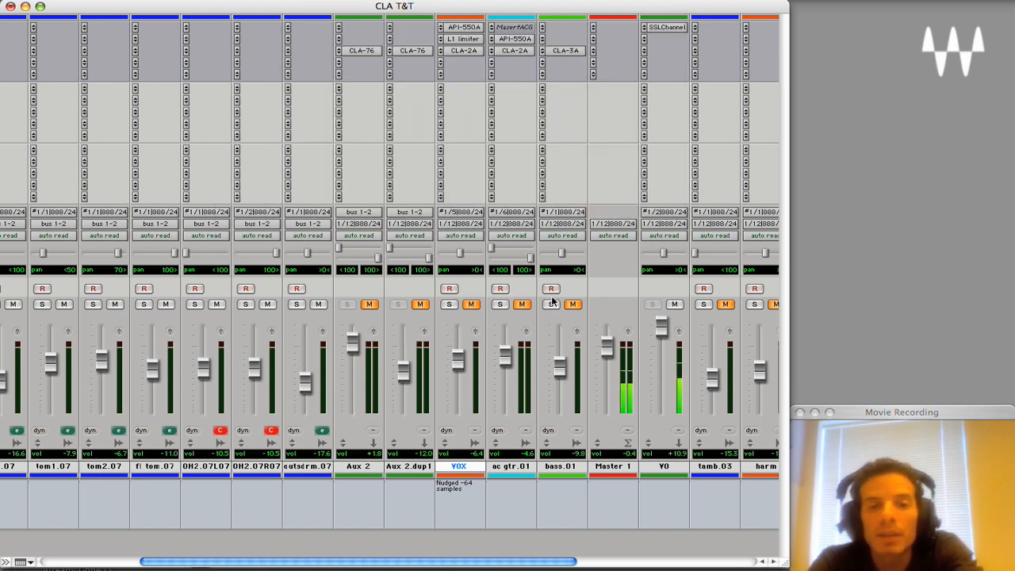
Step: Unmute the bass.01 track and open its CLA-3A compressor, moving the plug-in window clear of the bass channel's insert
left_click(575, 306)
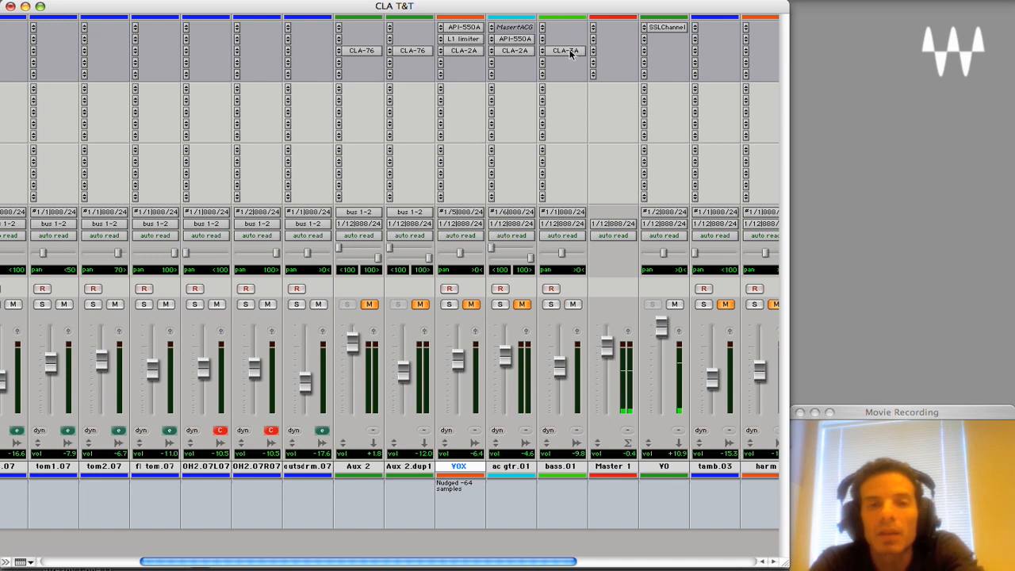
left_click(568, 51)
left_click_drag(506, 1, 456, 13)
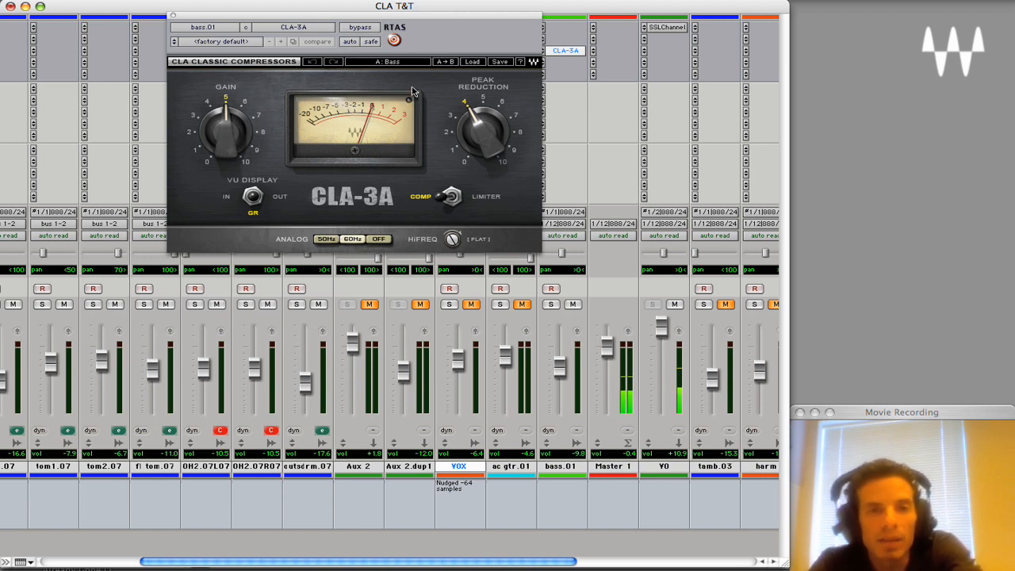
Step: Compare the bass with the CLA-3A on bass.01 bypassed and active, finishing with it active, and close the plug-in window
left_click(359, 30)
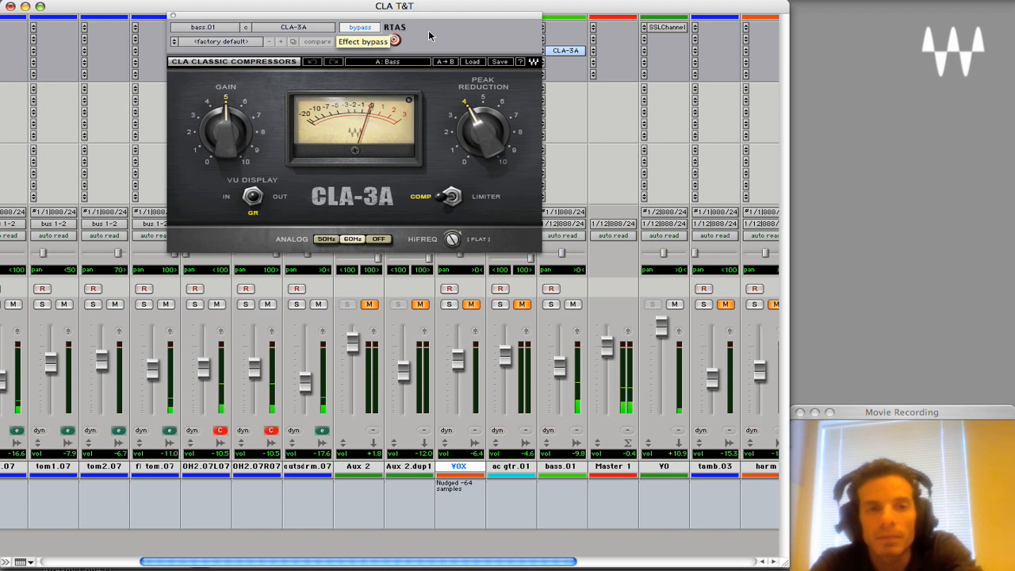
left_click(368, 30)
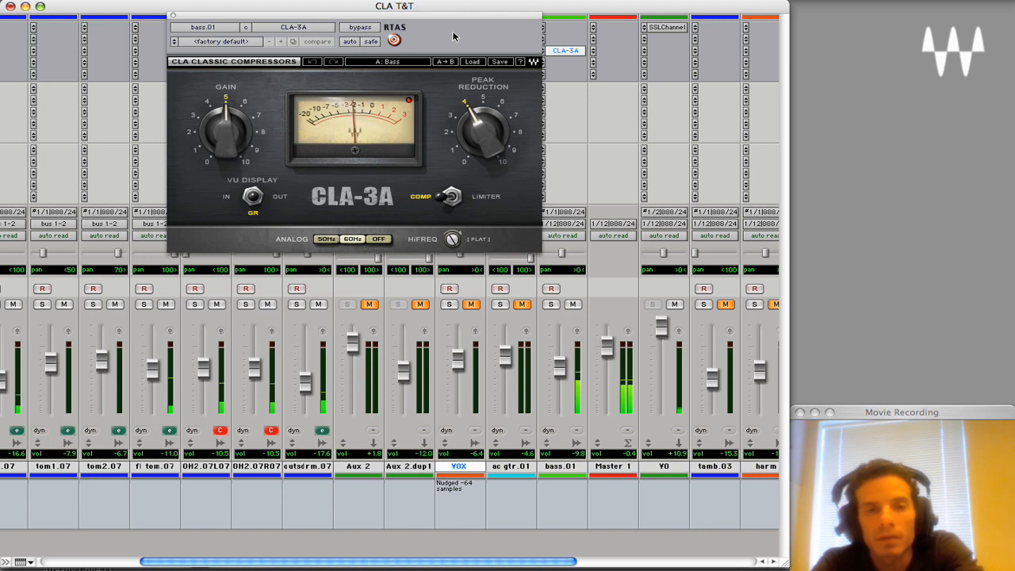
left_click(362, 27)
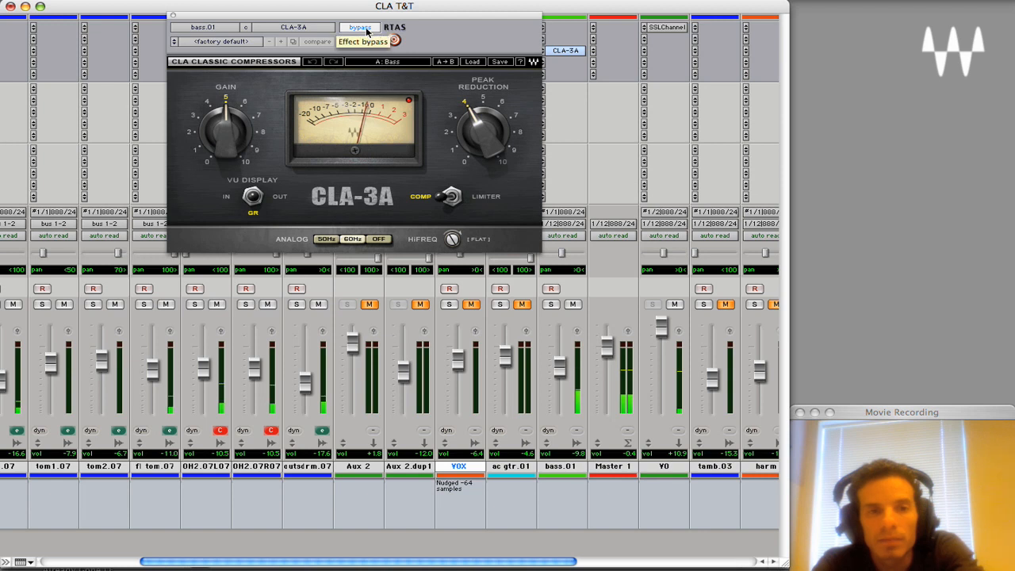
left_click(365, 28)
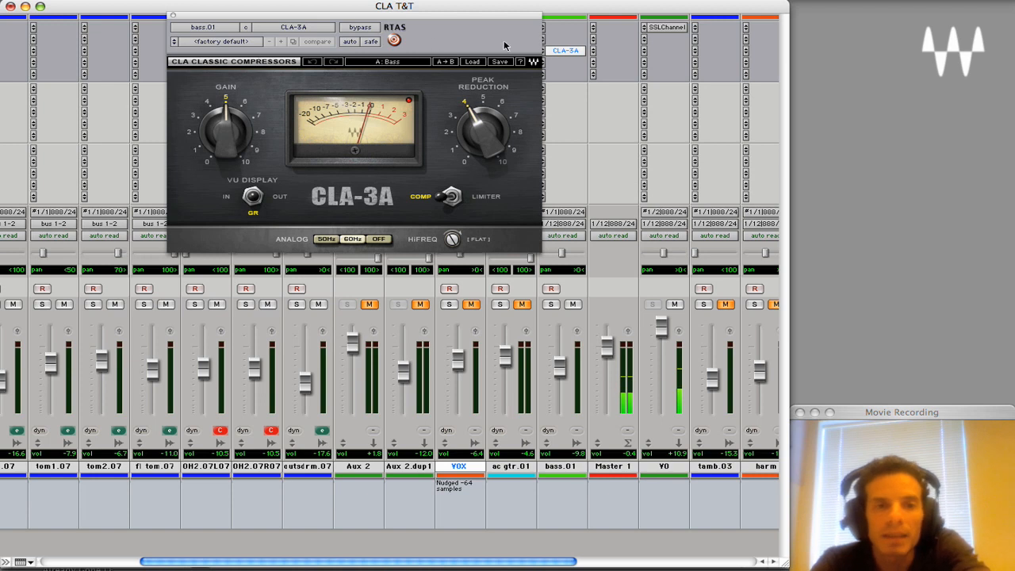
left_click(173, 15)
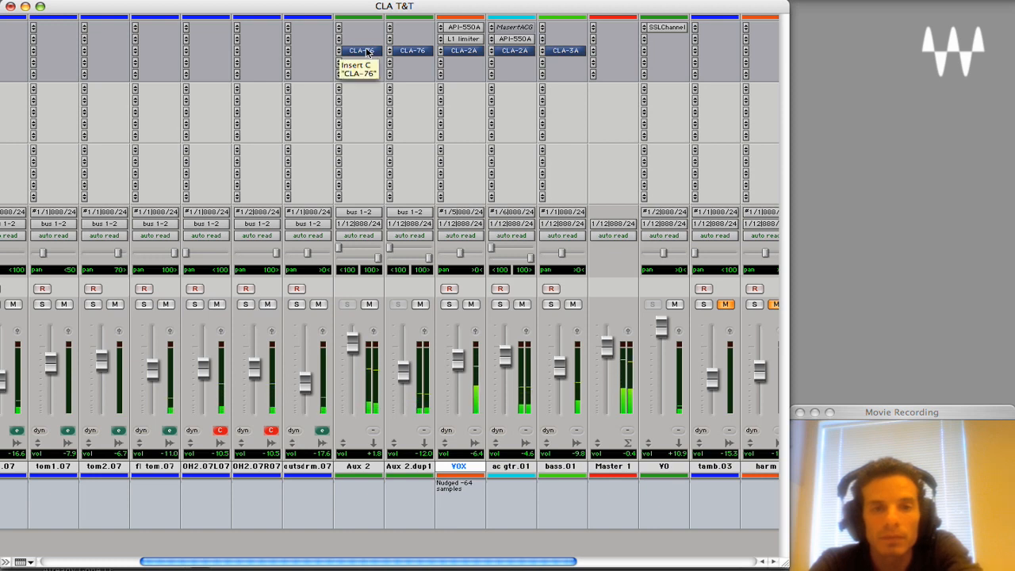
Step: Compare the full mix with all CLA compressors in insert slot C bypassed and active together, finishing with them active
left_click(366, 51, "alt+super")
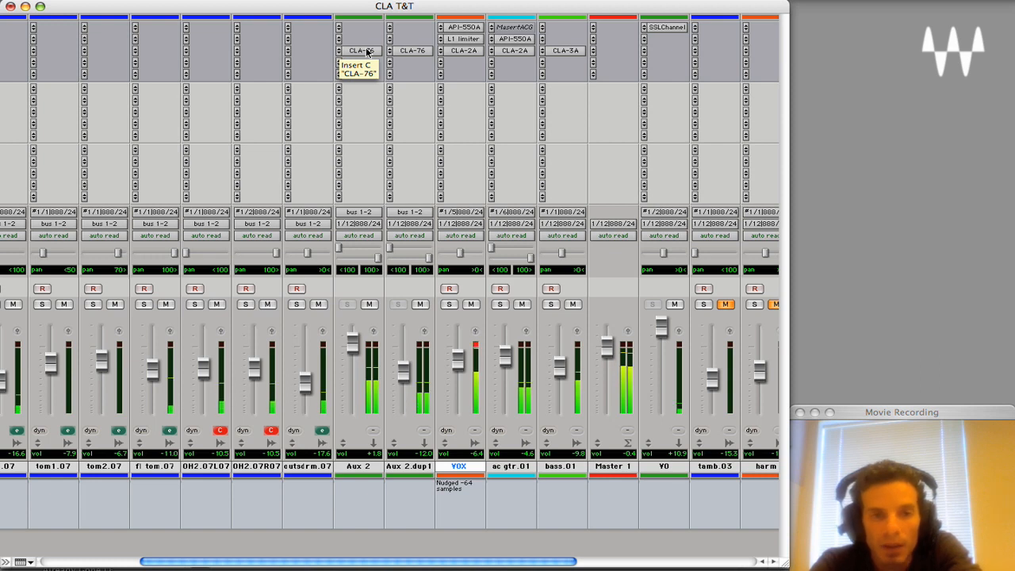
left_click(367, 52)
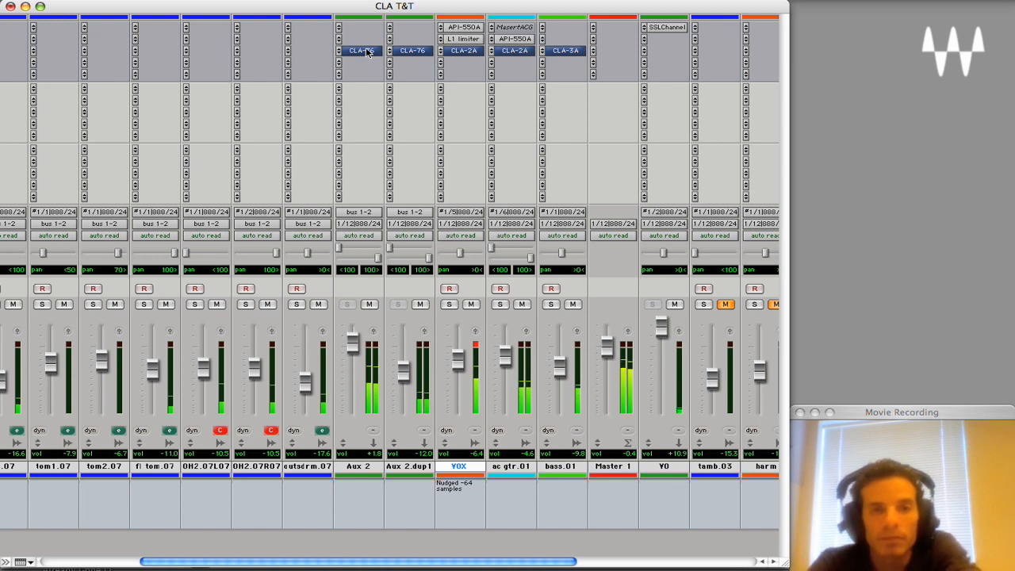
left_click(367, 52)
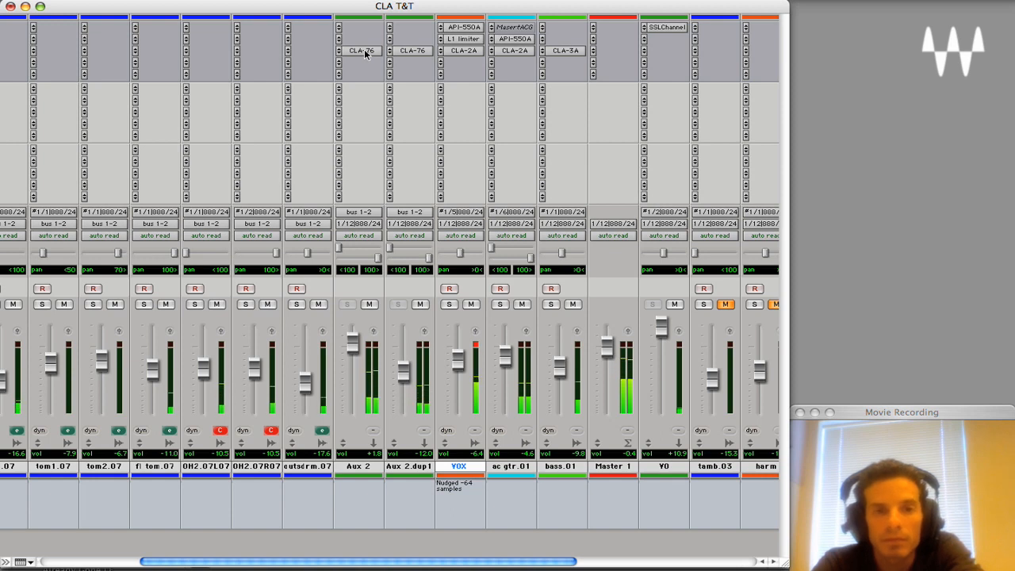
left_click(365, 53)
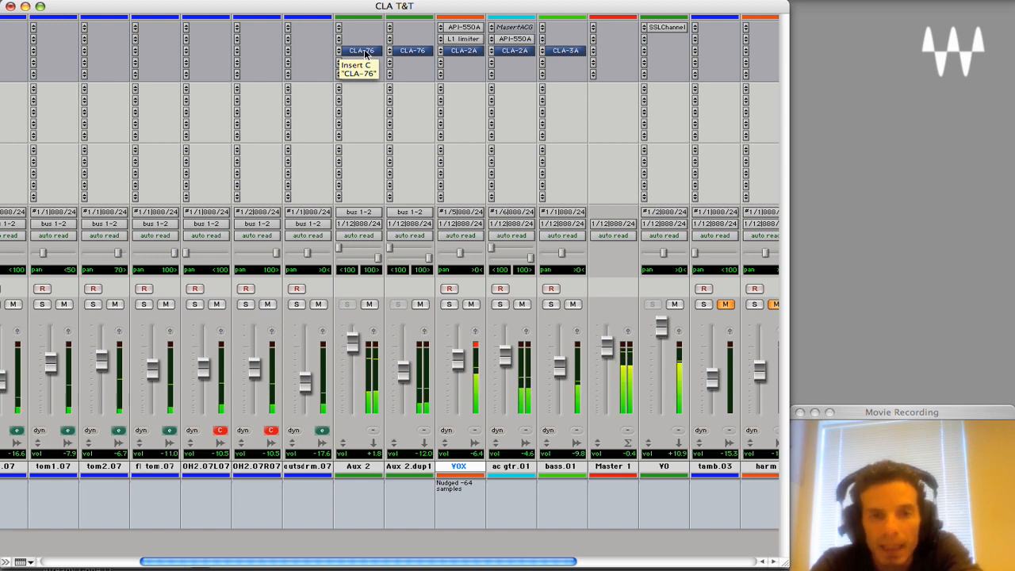
left_click(365, 52)
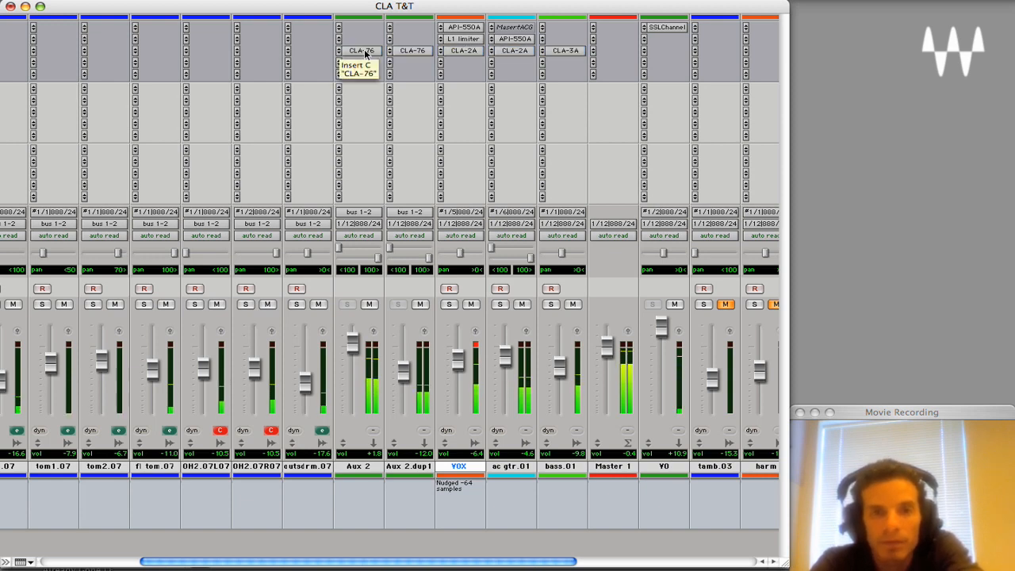